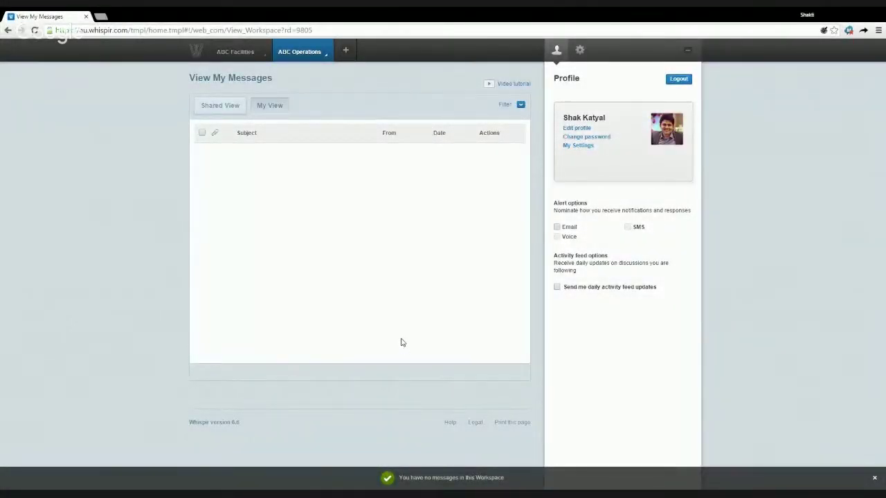
Open the ABC Operations workspace mega menu from the empty View My Messages page.
click(317, 61)
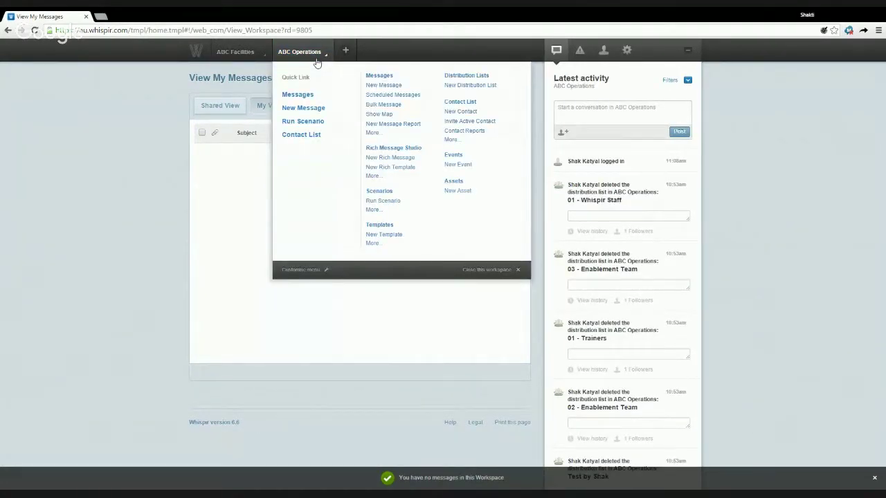
View the Distribution Lists page with All Staff Melbourne, then reopen the ABC Operations menu.
click(473, 77)
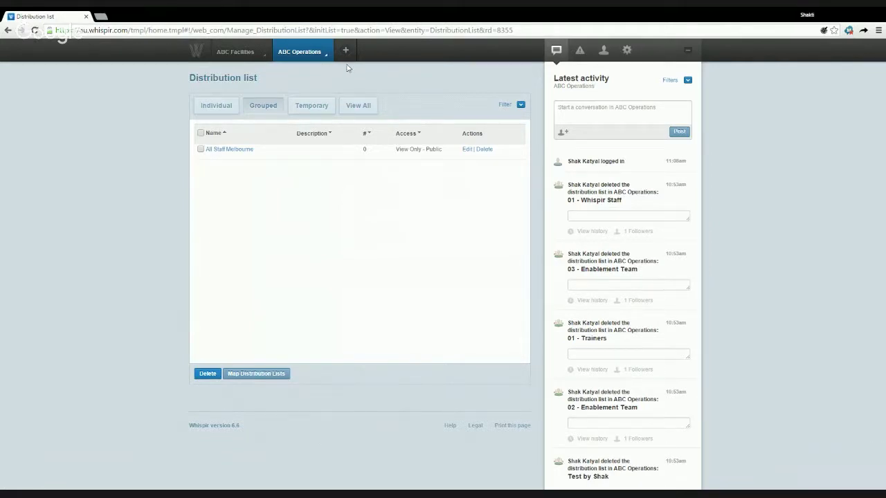
click(307, 62)
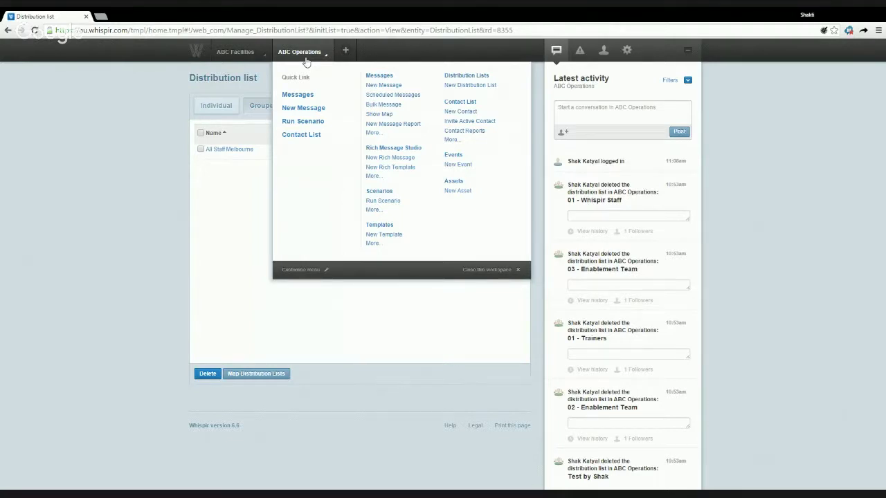
Start a New Message and bring up its Address book for To recipients.
click(377, 85)
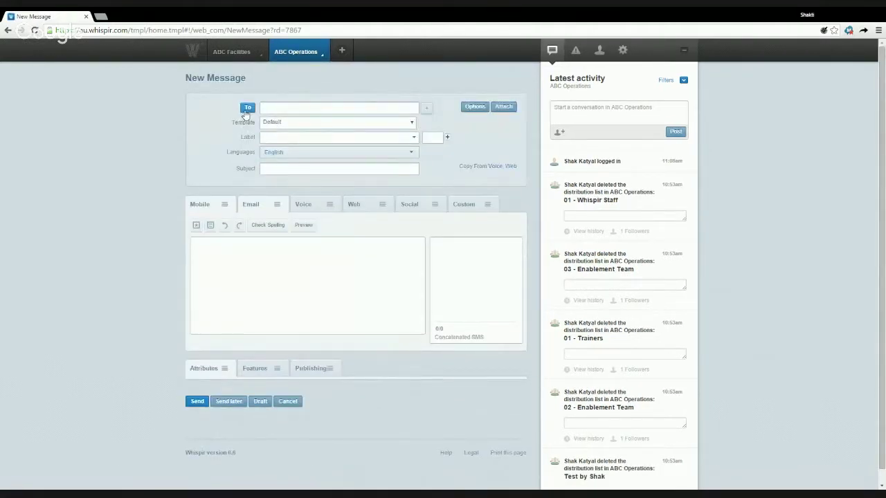
click(247, 108)
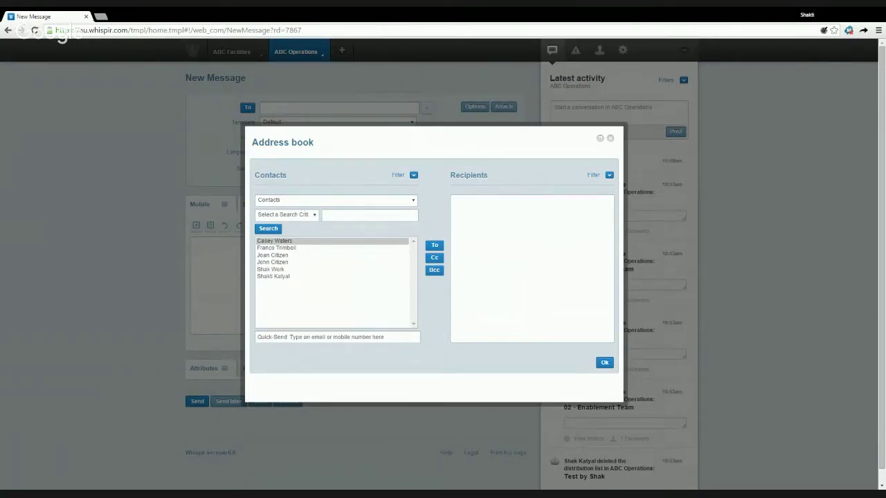
Add the All Staff distribution list as a To recipient, expand its members, and close the Address book.
click(304, 232)
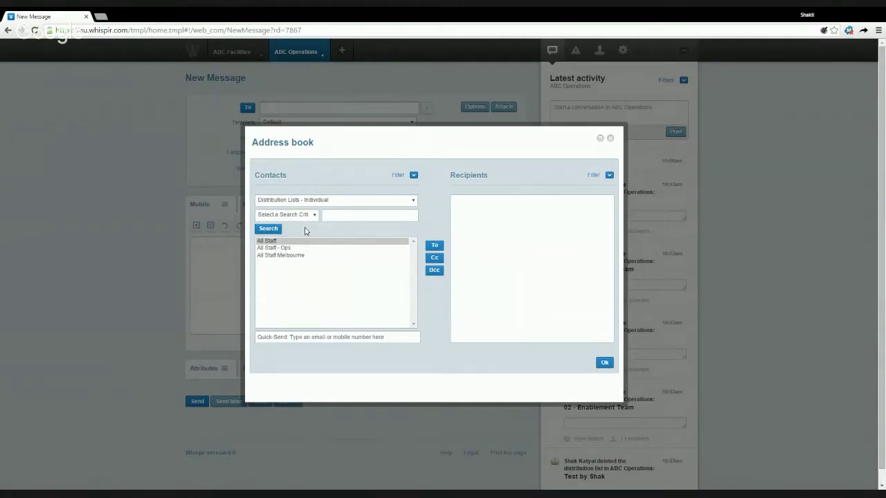
double_click(323, 243)
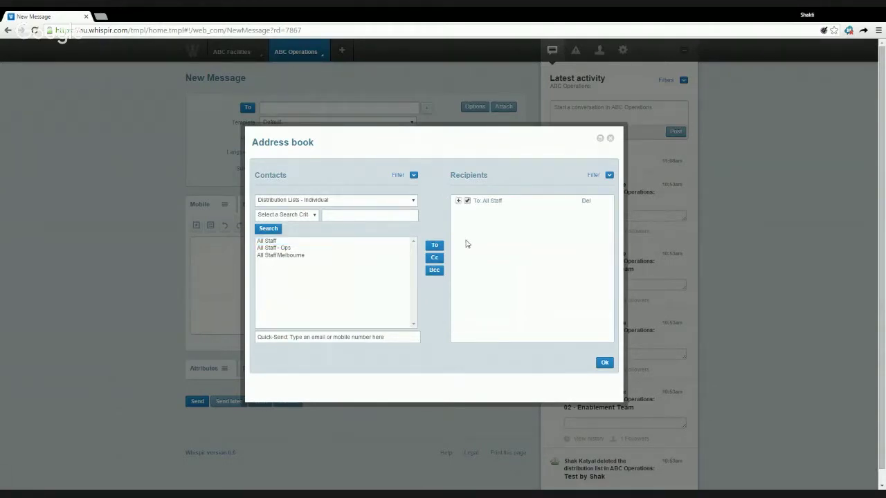
click(458, 201)
click(610, 141)
click(311, 55)
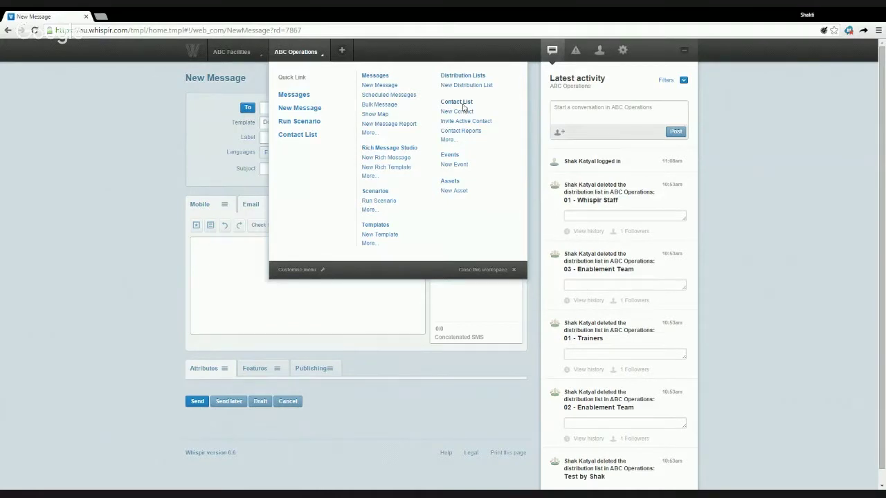
In the ABC Operations Contact List, tick the first, fifth and second contacts.
click(463, 106)
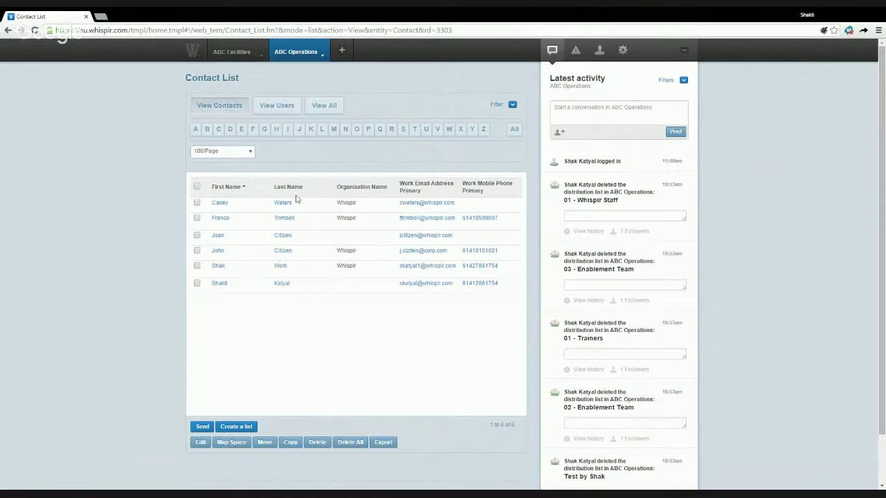
click(197, 203)
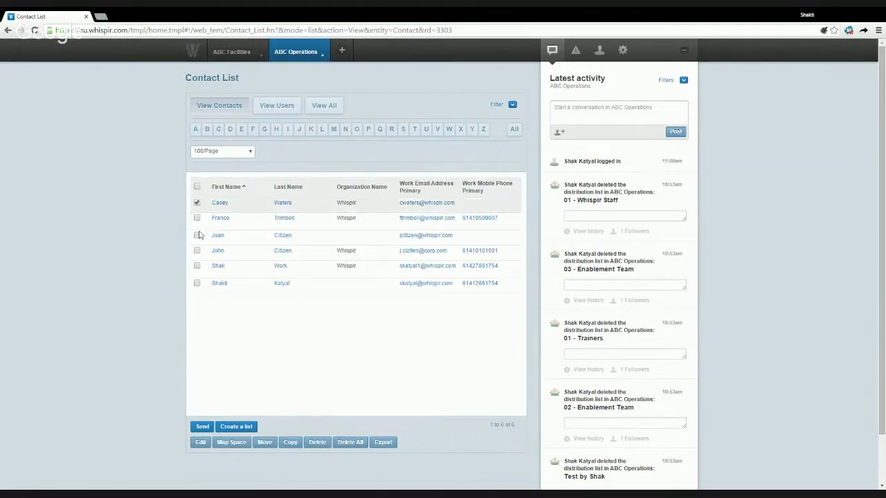
click(196, 267)
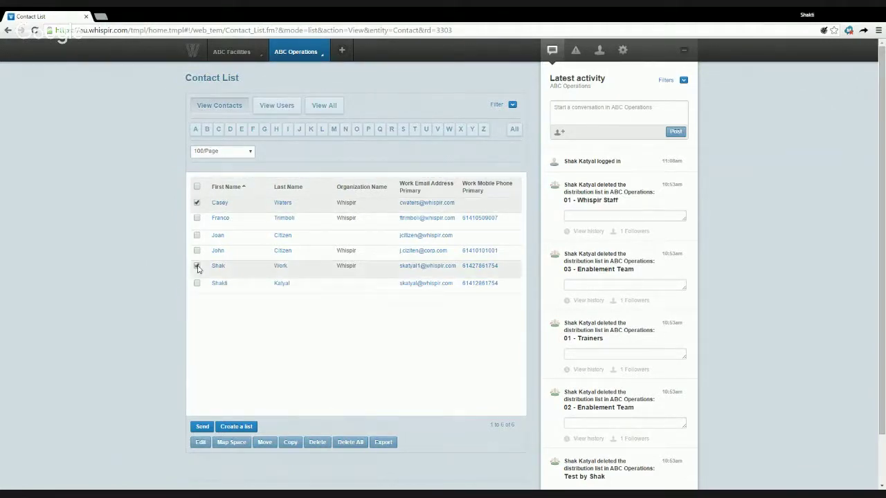
click(196, 218)
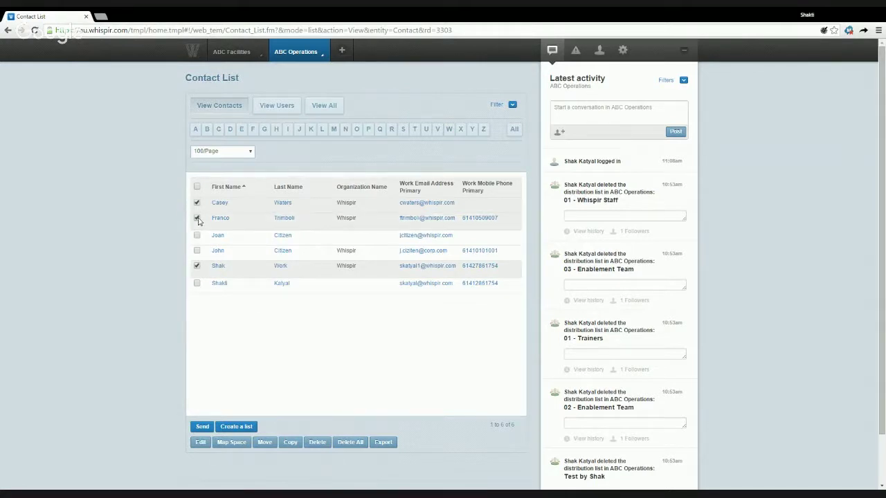
Create a distribution list from the ticked contacts and name it '01 Trainers'.
click(239, 432)
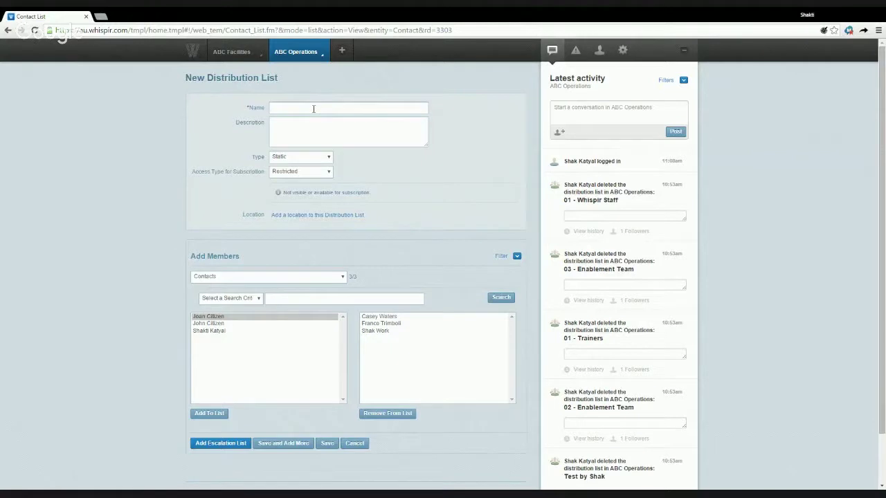
text(0)
text(Fire Wal)
text(dens)
drag(314, 109, 255, 104)
text(Traine)
text(01)
Enter 'training list' as the description of the 01 Trainers list.
click(405, 122)
text(training list)
Remove the first current member and add an available contact to the member list.
scroll(378, 338, down, 2)
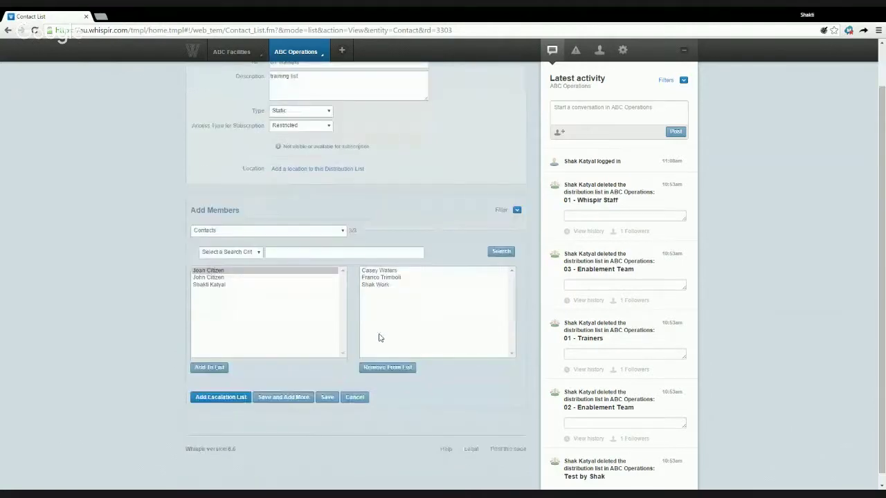
click(395, 272)
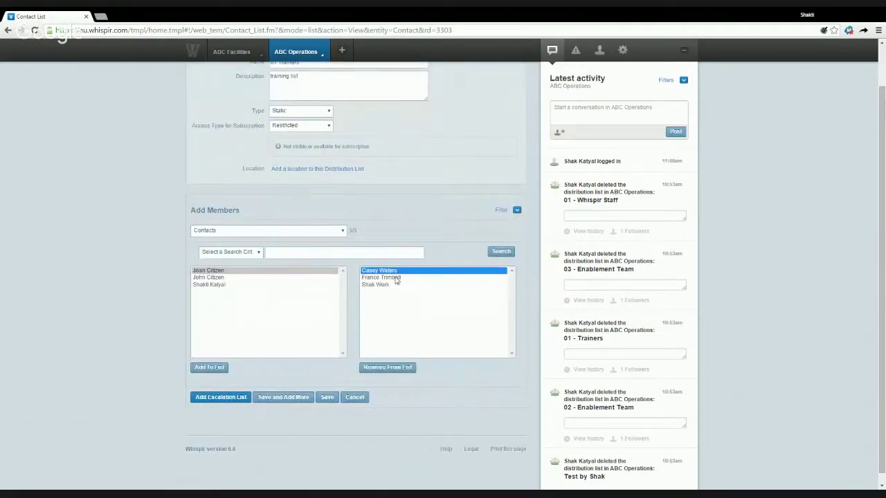
click(392, 368)
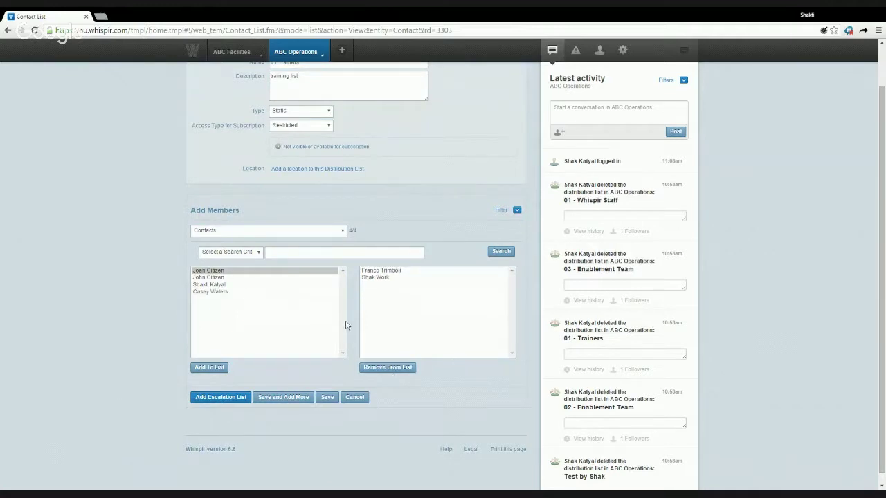
click(244, 293)
click(243, 285)
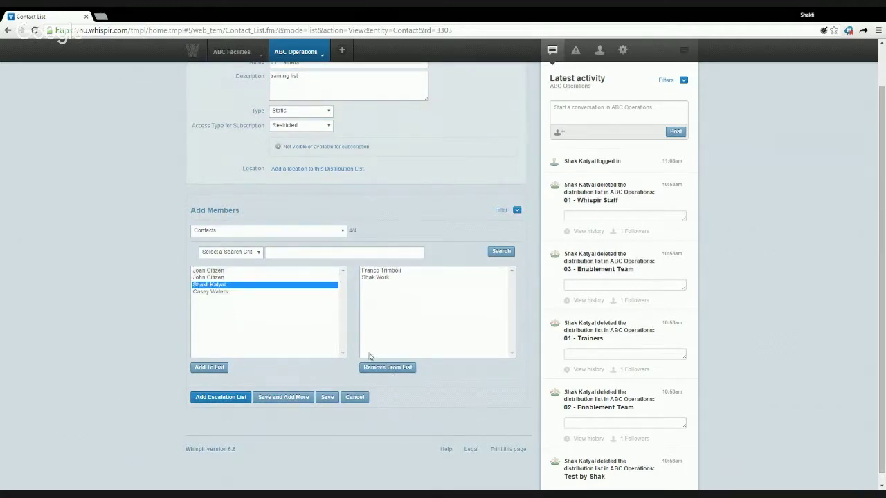
click(206, 368)
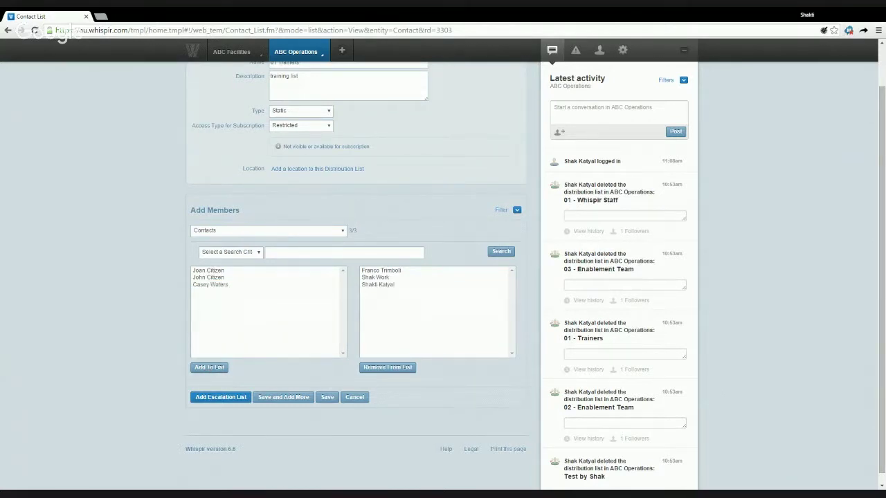
Add the All Staff distribution list as a member, then remove it again.
click(270, 254)
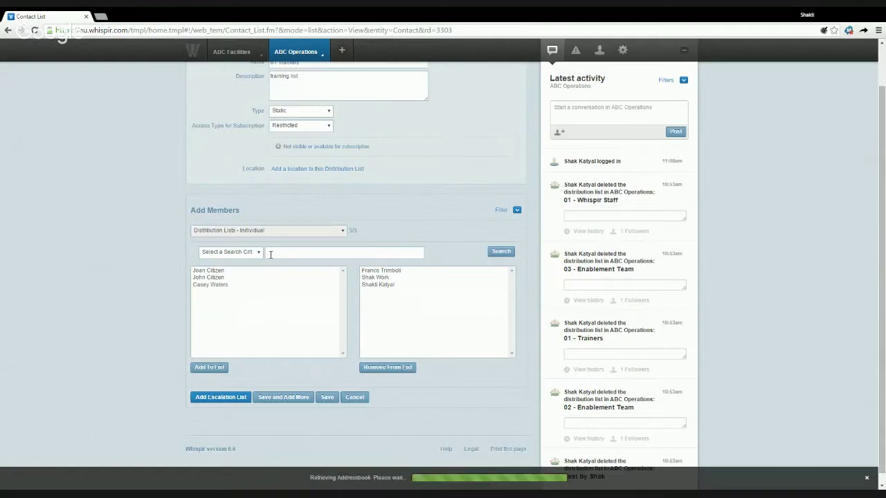
click(236, 273)
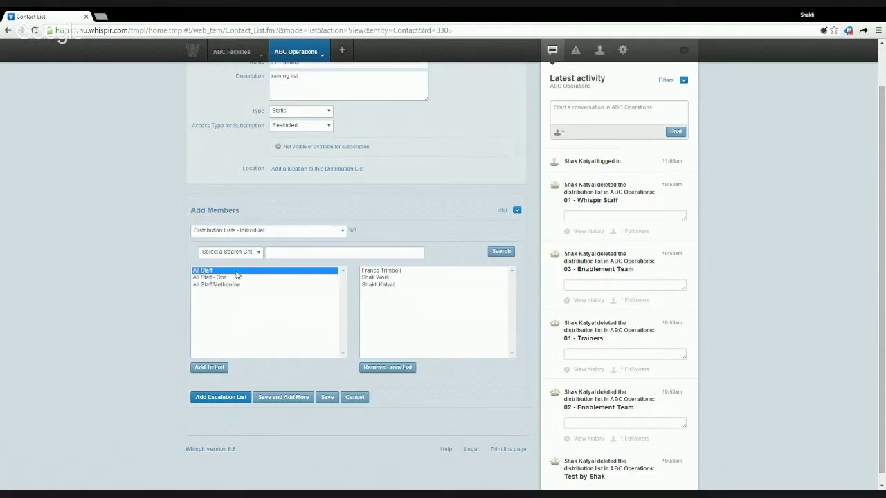
click(210, 368)
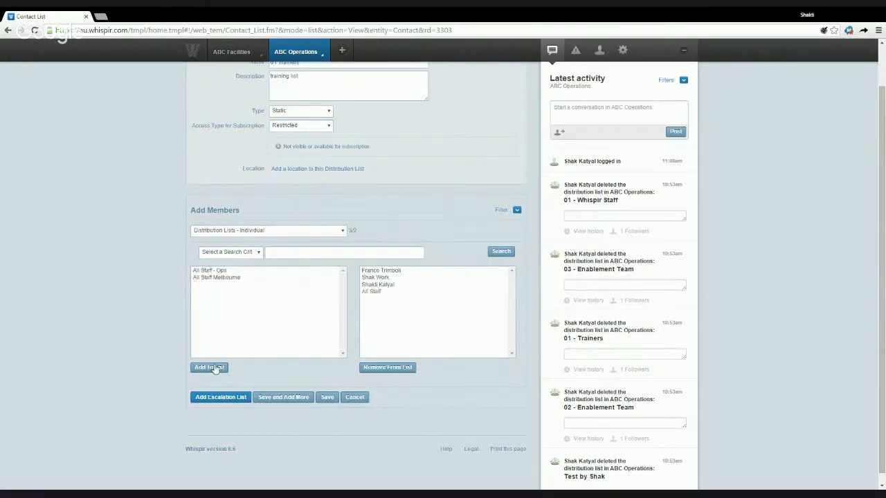
click(386, 293)
click(386, 369)
scroll(284, 314, down, 1)
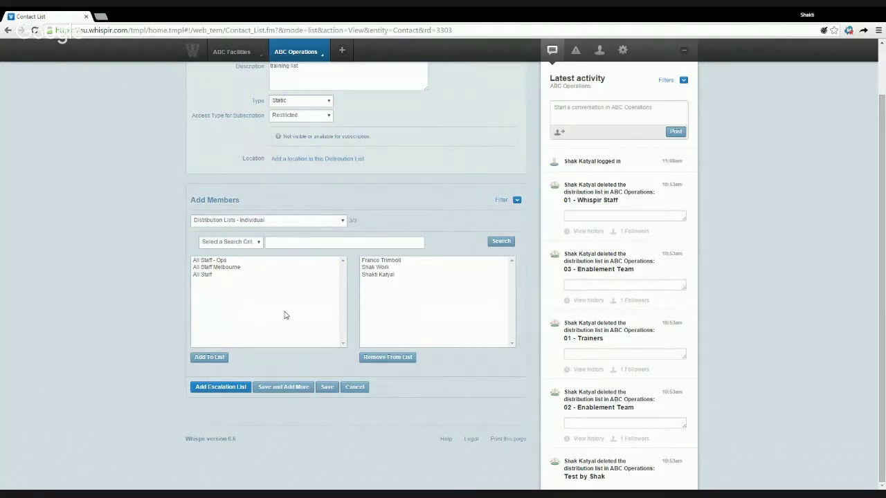
Set one escalation contact for the second member of 01 Trainers and save the list.
click(239, 388)
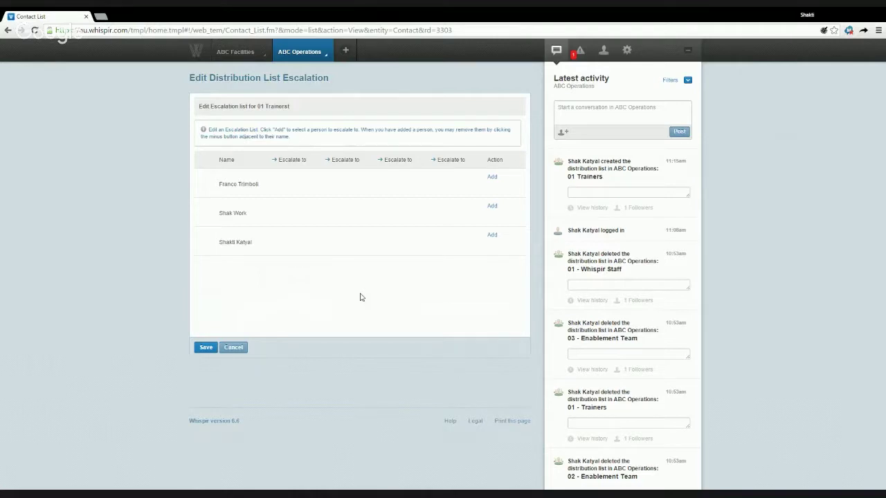
click(492, 208)
click(340, 261)
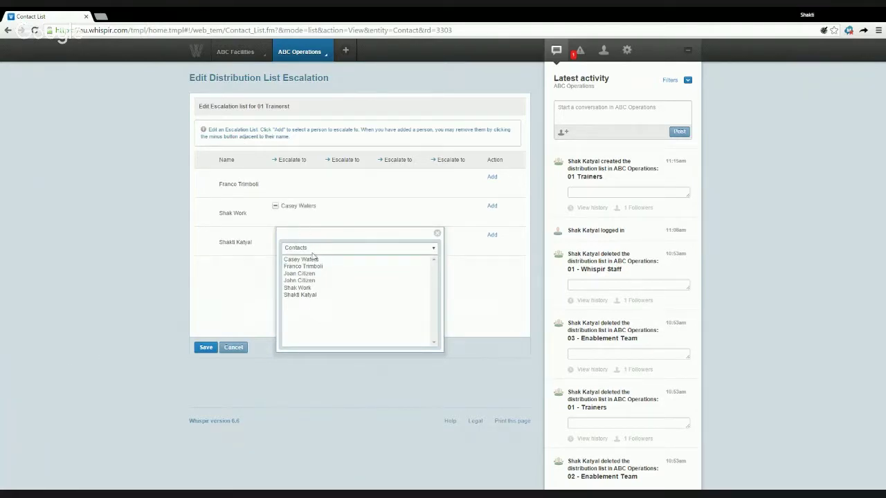
click(318, 282)
click(328, 207)
click(206, 348)
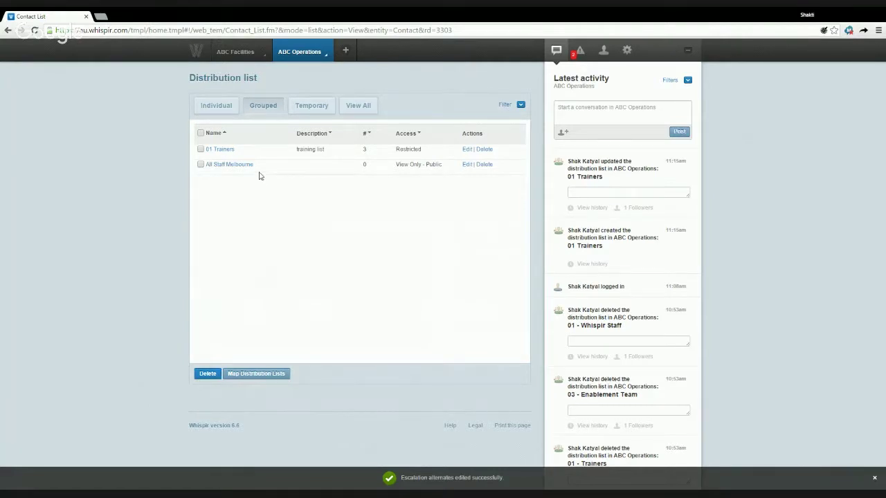
Review the 01 Trainers details, then delete the list from the Distribution list overview.
click(220, 150)
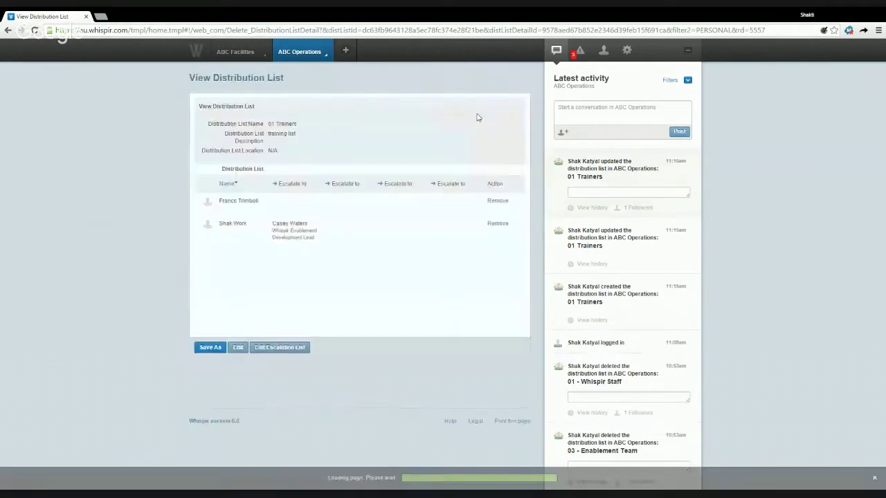
click(306, 61)
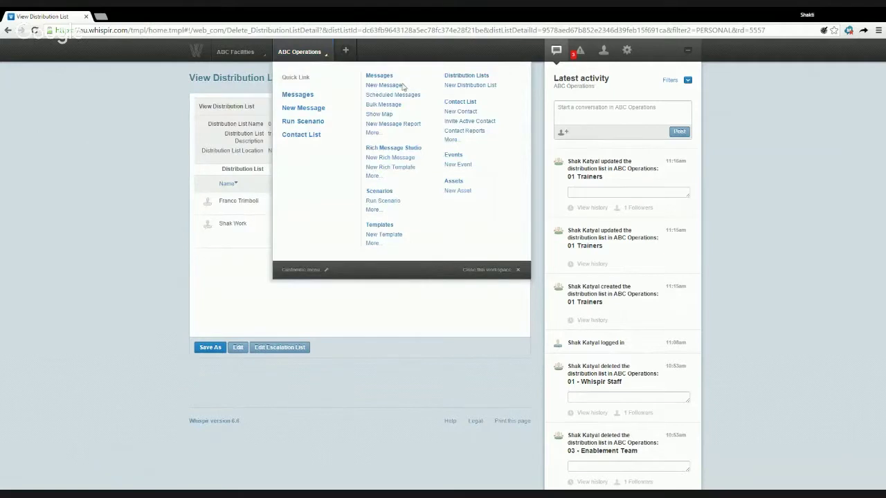
click(466, 76)
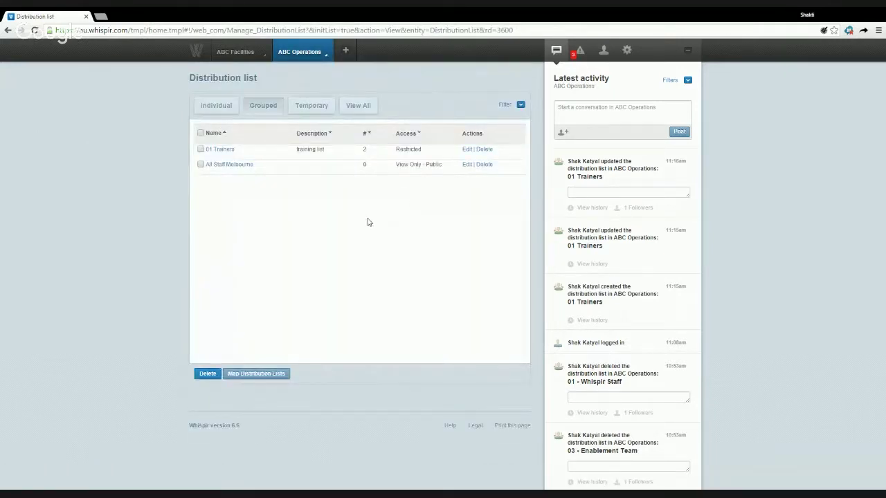
click(200, 149)
click(209, 378)
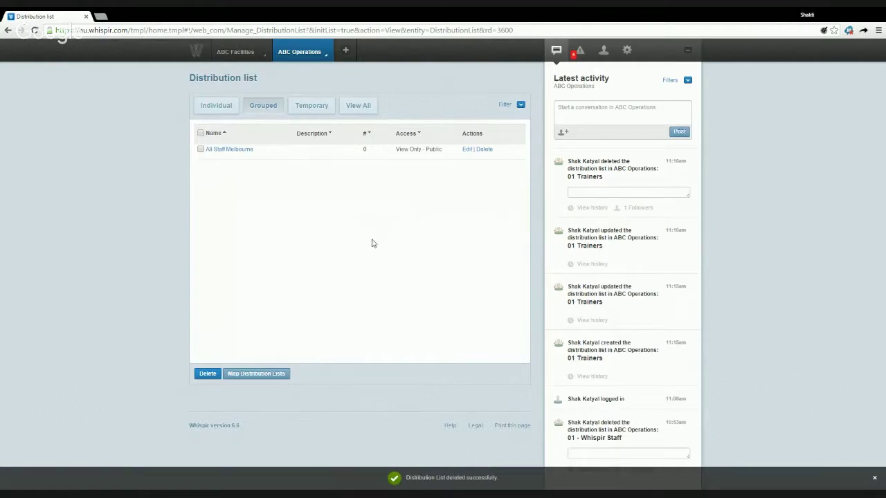
click(312, 54)
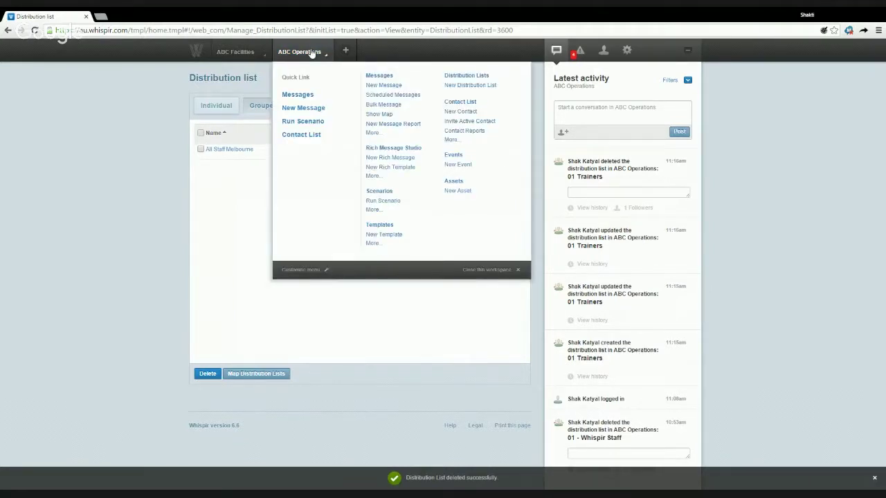
Create a new distribution list named '01 - Trainers' with Type set to Dynamic.
click(470, 85)
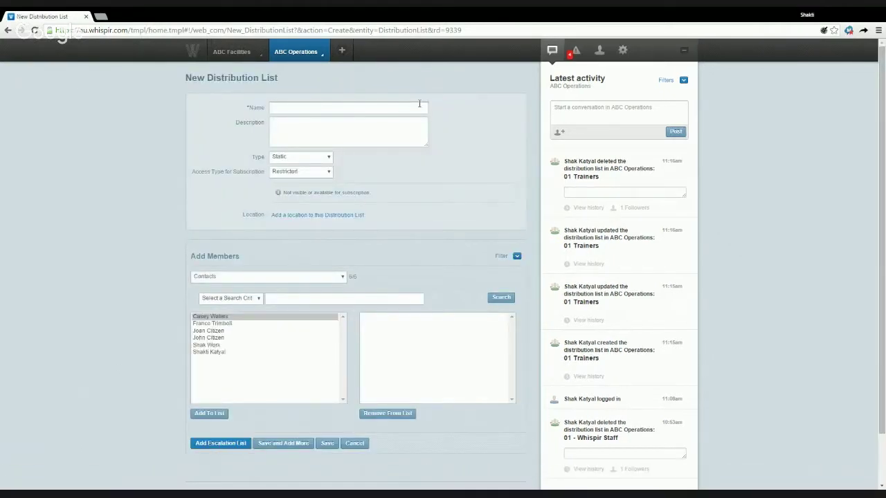
click(313, 112)
text(01 - Trainers)
click(301, 156)
click(302, 168)
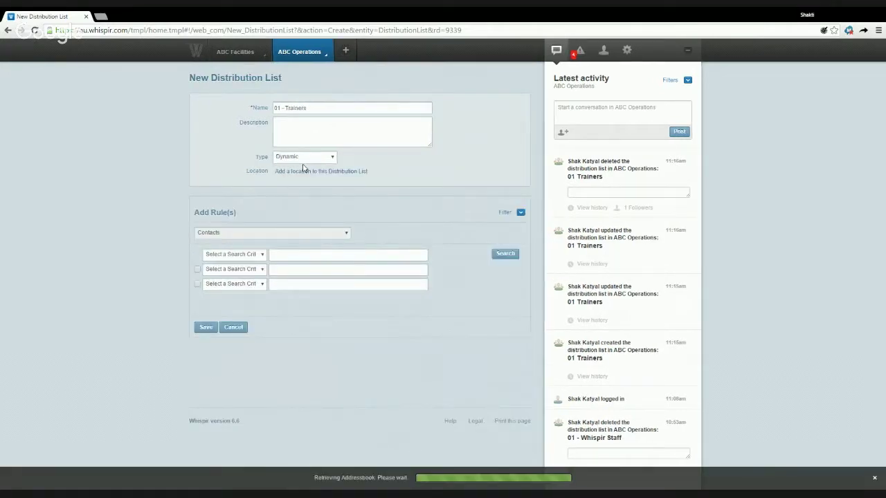
Add description 'Training' and an Additional Role = Trainer rule, then save the list.
click(322, 132)
text(Training)
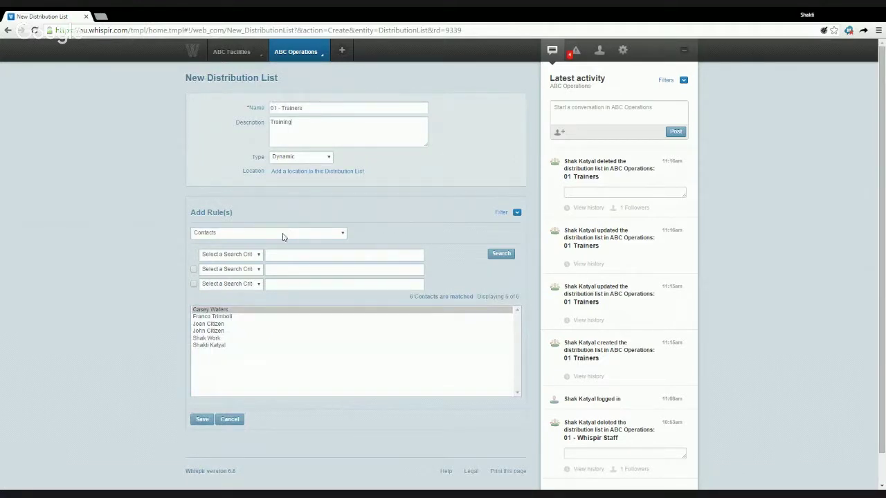
click(235, 271)
text(Trainer)
click(262, 312)
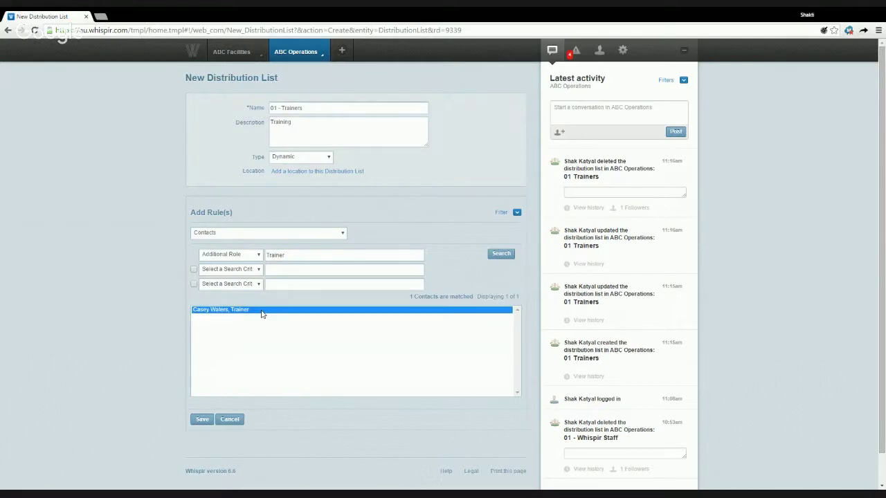
click(198, 424)
click(203, 422)
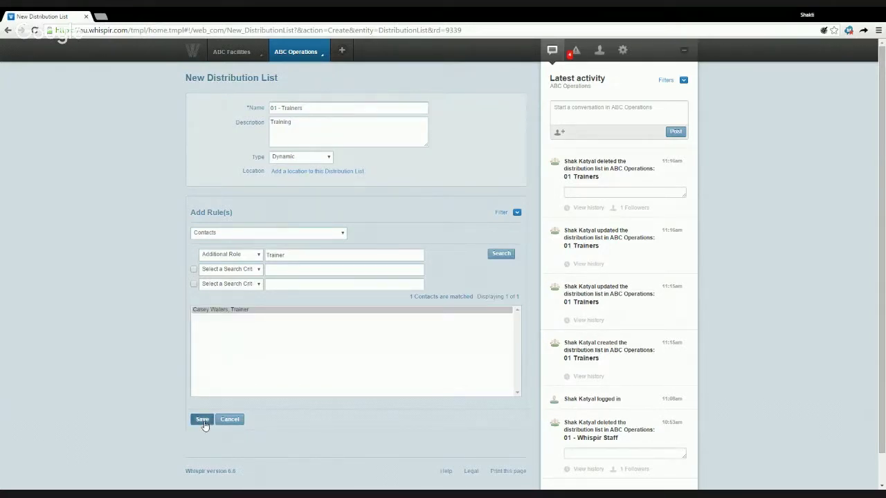